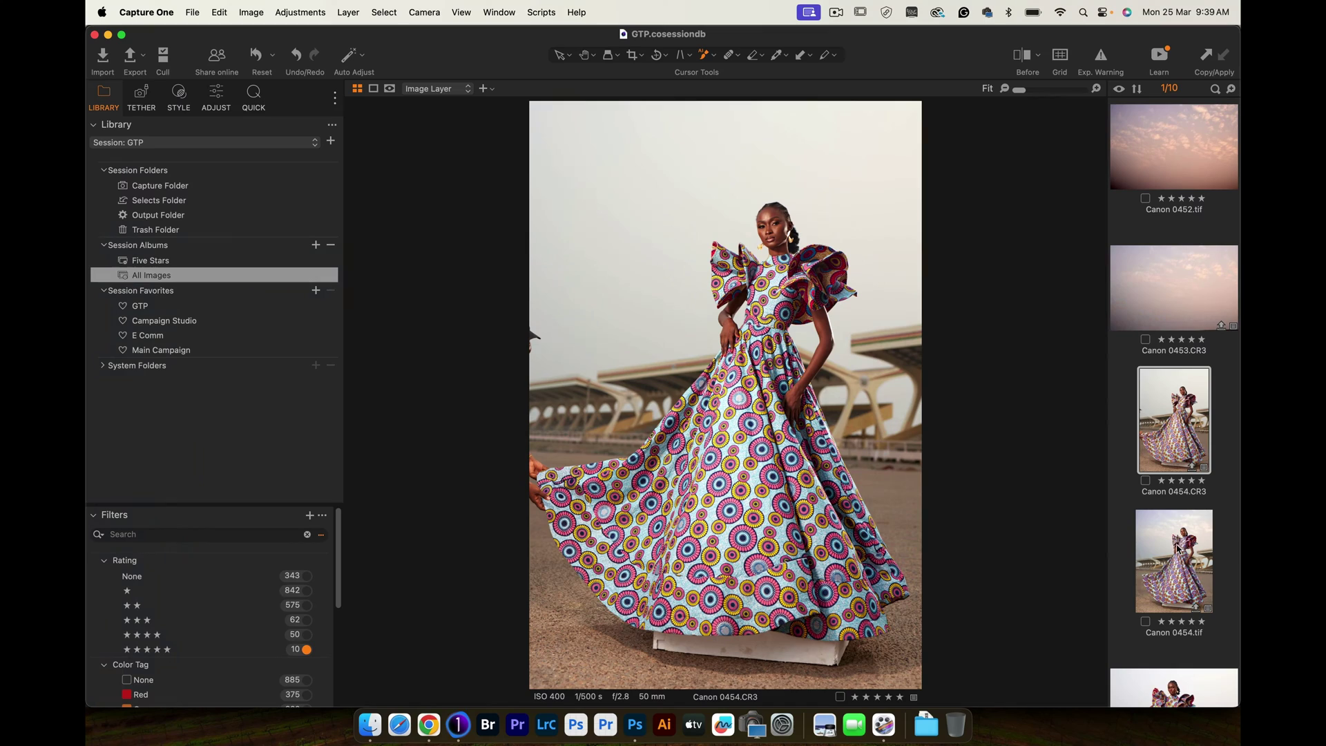
Show the Canon 0454.tif version of the dress photo in the Capture One viewer
{"action": "left_click", "coordinate": [1180, 549]}
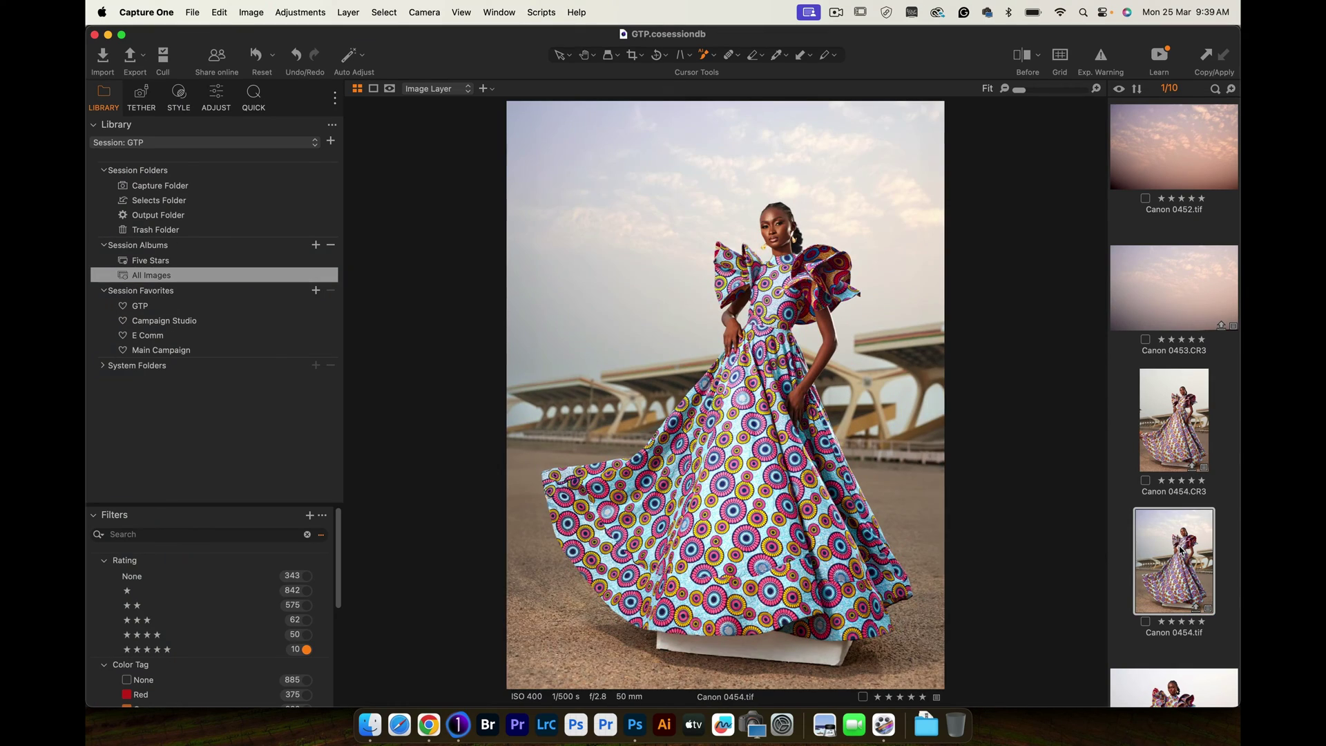
{"action": "key", "text": "Up"}
{"action": "left_click", "coordinate": [1180, 549]}
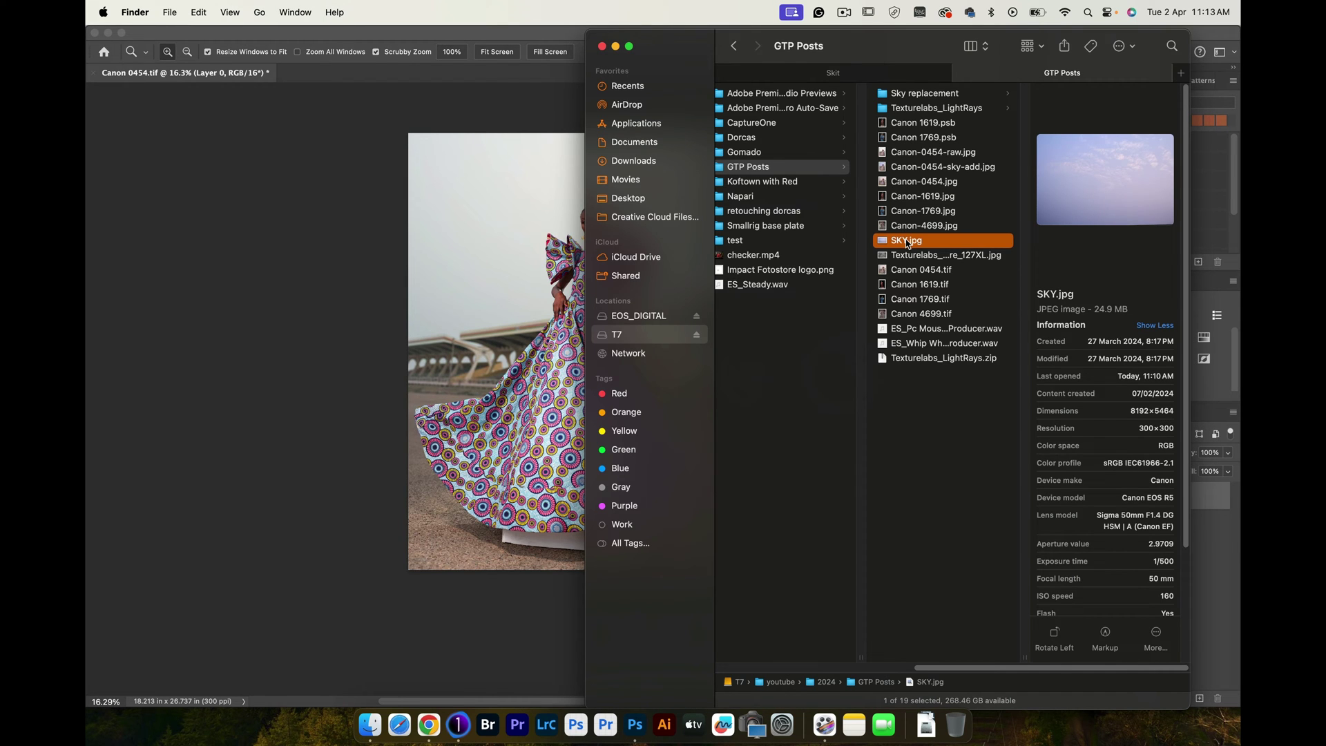
Open Edit > Sky Replacement on the dress photo and browse the preset sky list
{"action": "left_click", "coordinate": [408, 184]}
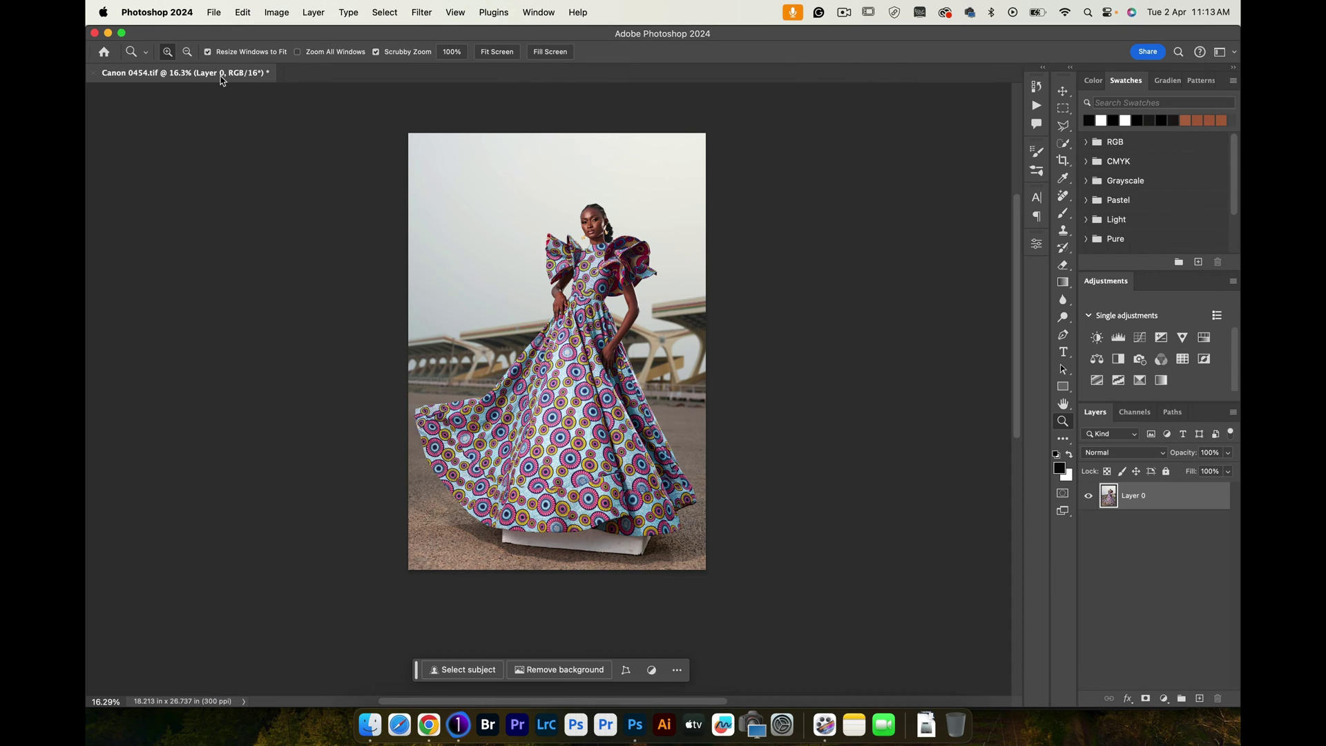
{"action": "left_click", "coordinate": [243, 13]}
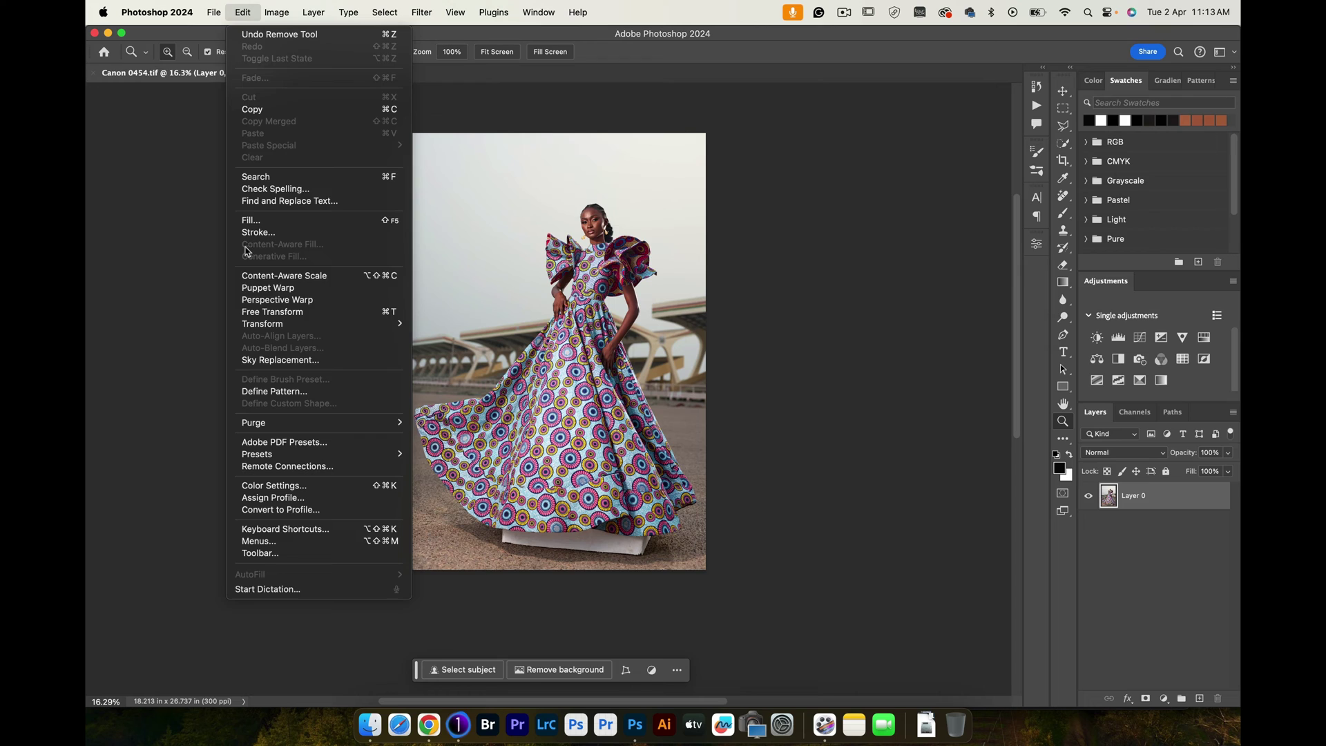
{"action": "left_click", "coordinate": [259, 360]}
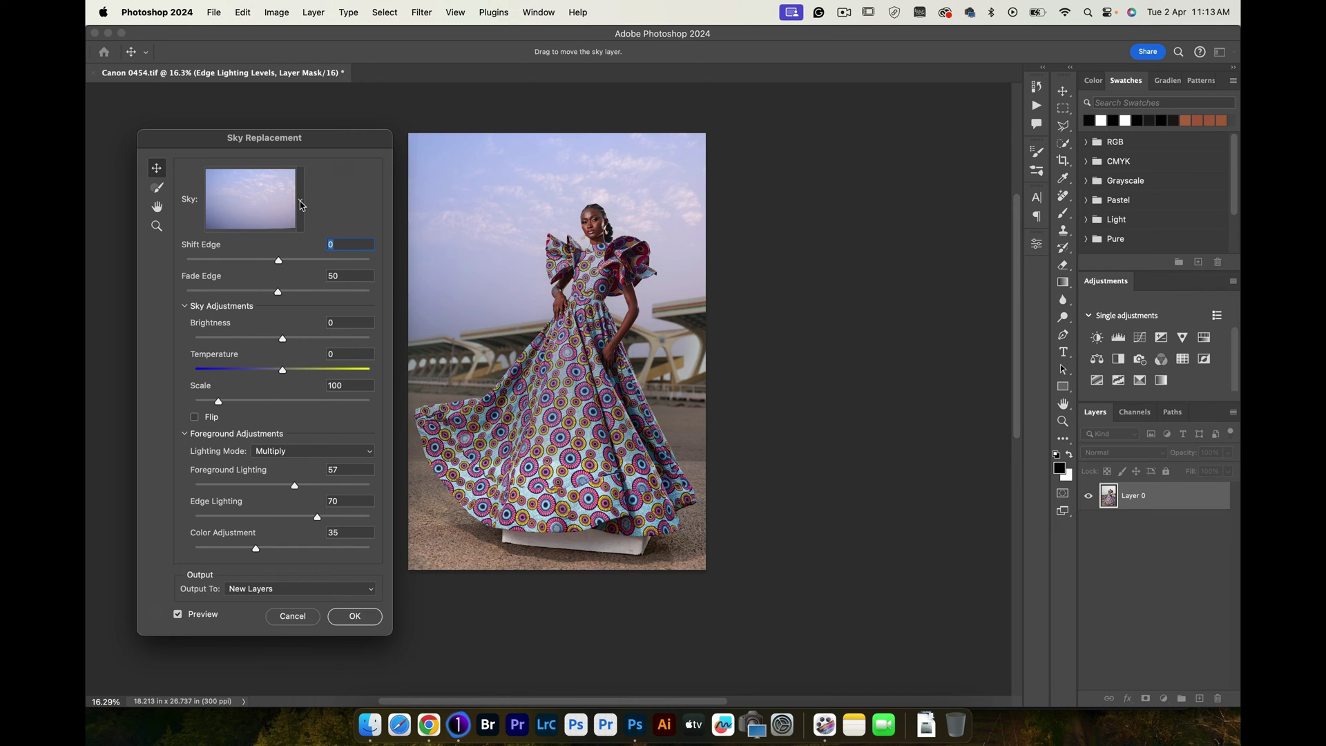
{"action": "left_click", "coordinate": [301, 204]}
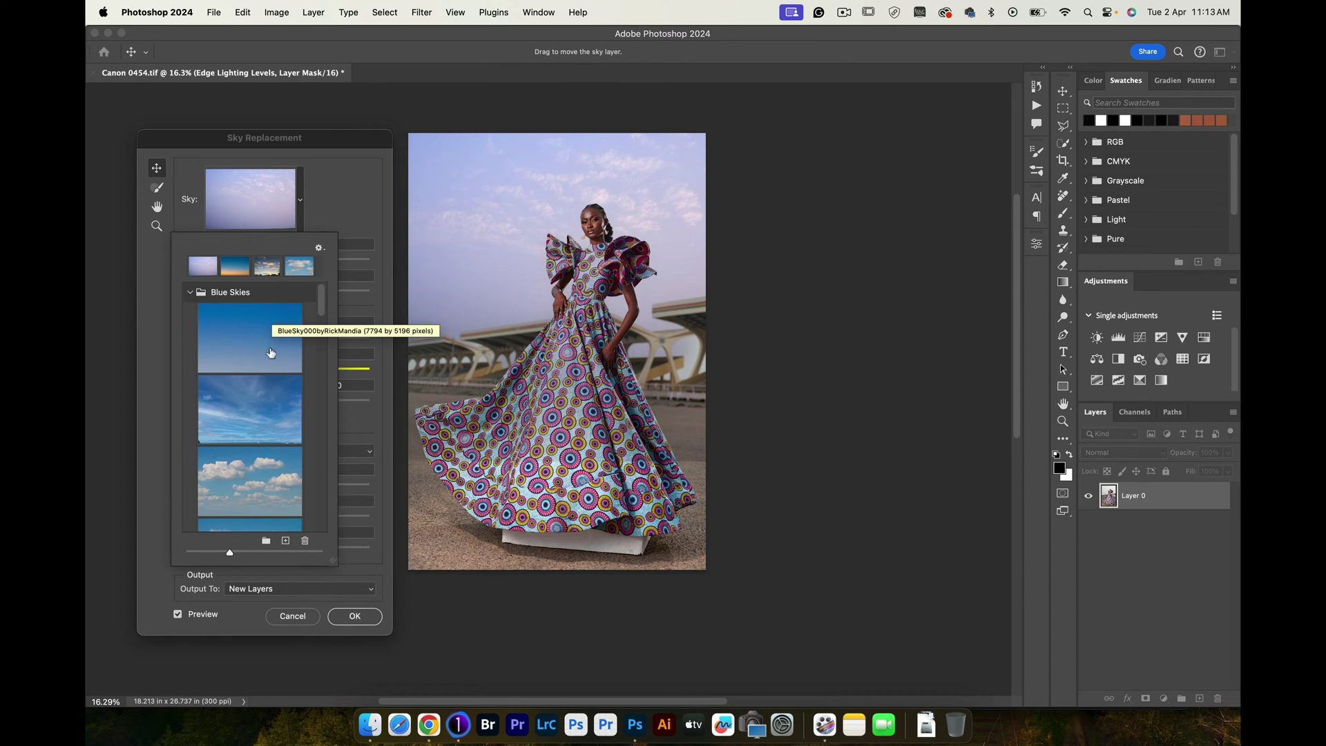
{"action": "scroll", "coordinate": [271, 353], "scroll_direction": "down", "scroll_amount": 5}
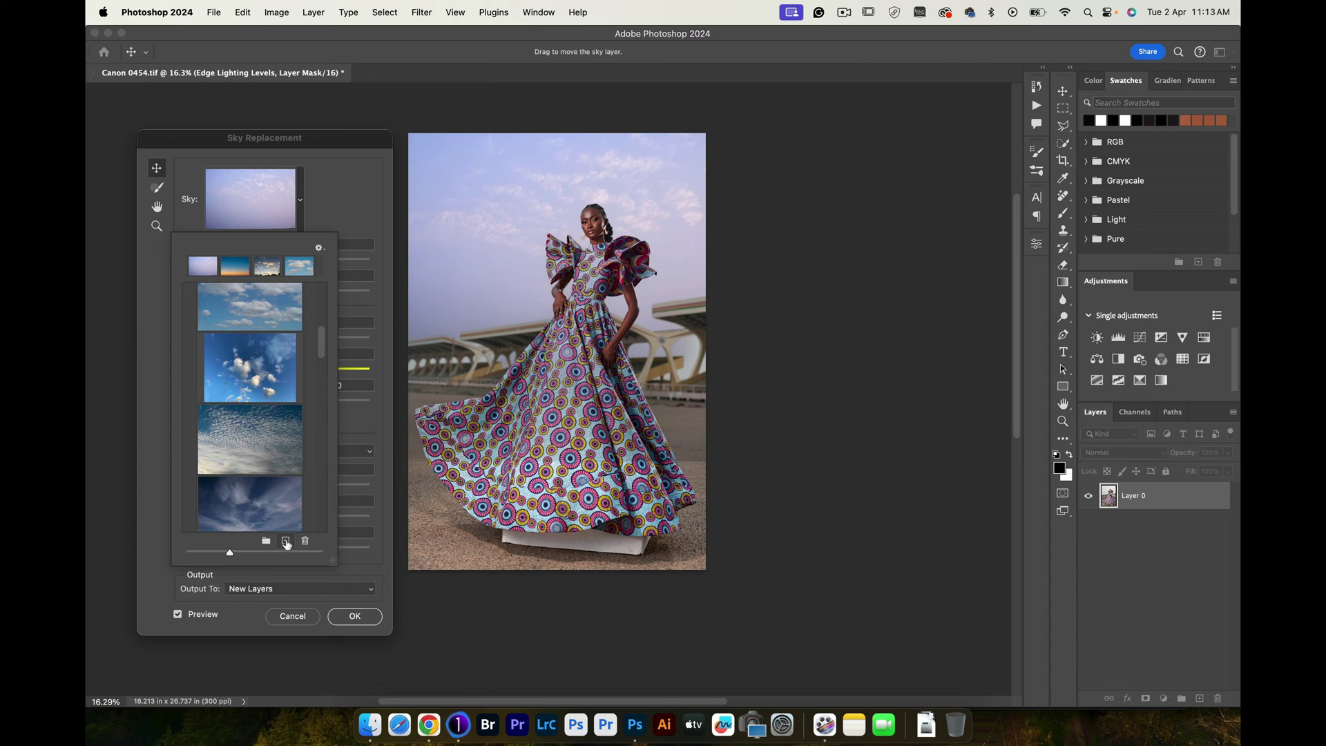
Import SKY.jpg as a custom sky and apply the replacement with OK
{"action": "left_click", "coordinate": [286, 544]}
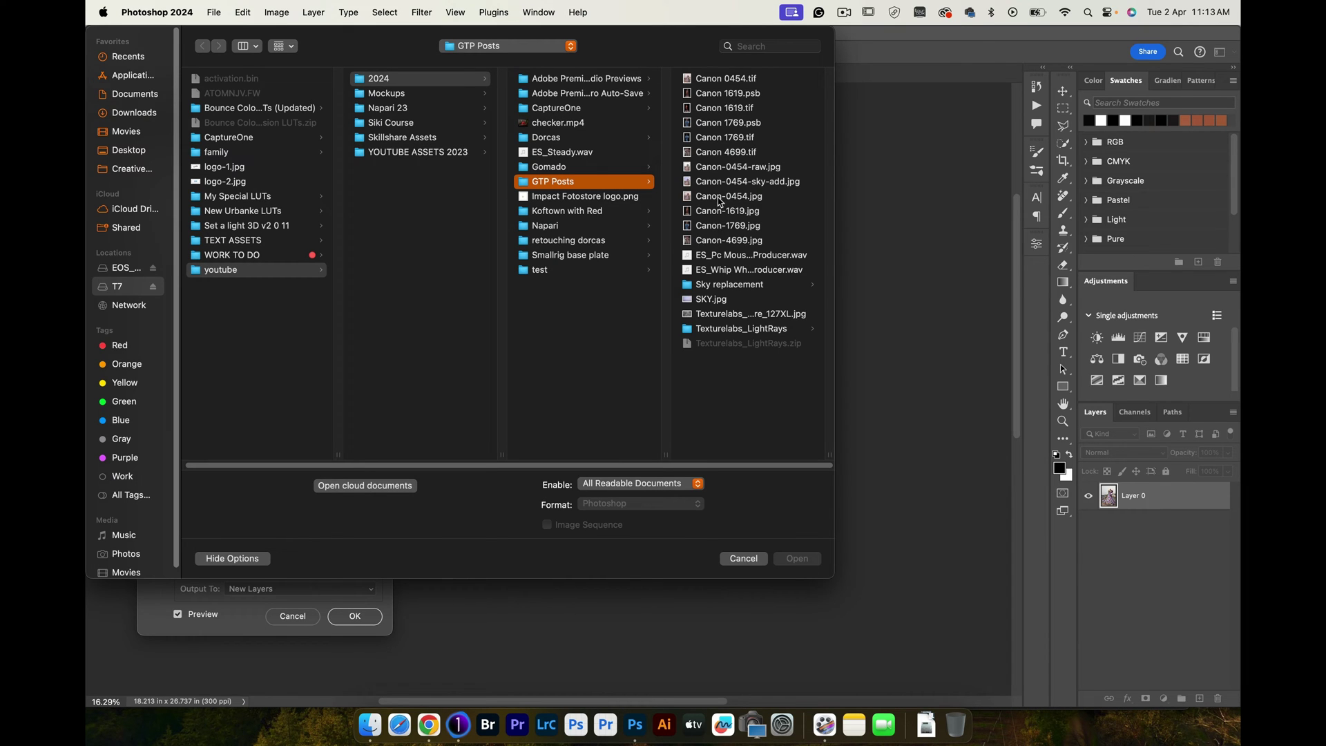
{"action": "left_click", "coordinate": [707, 301]}
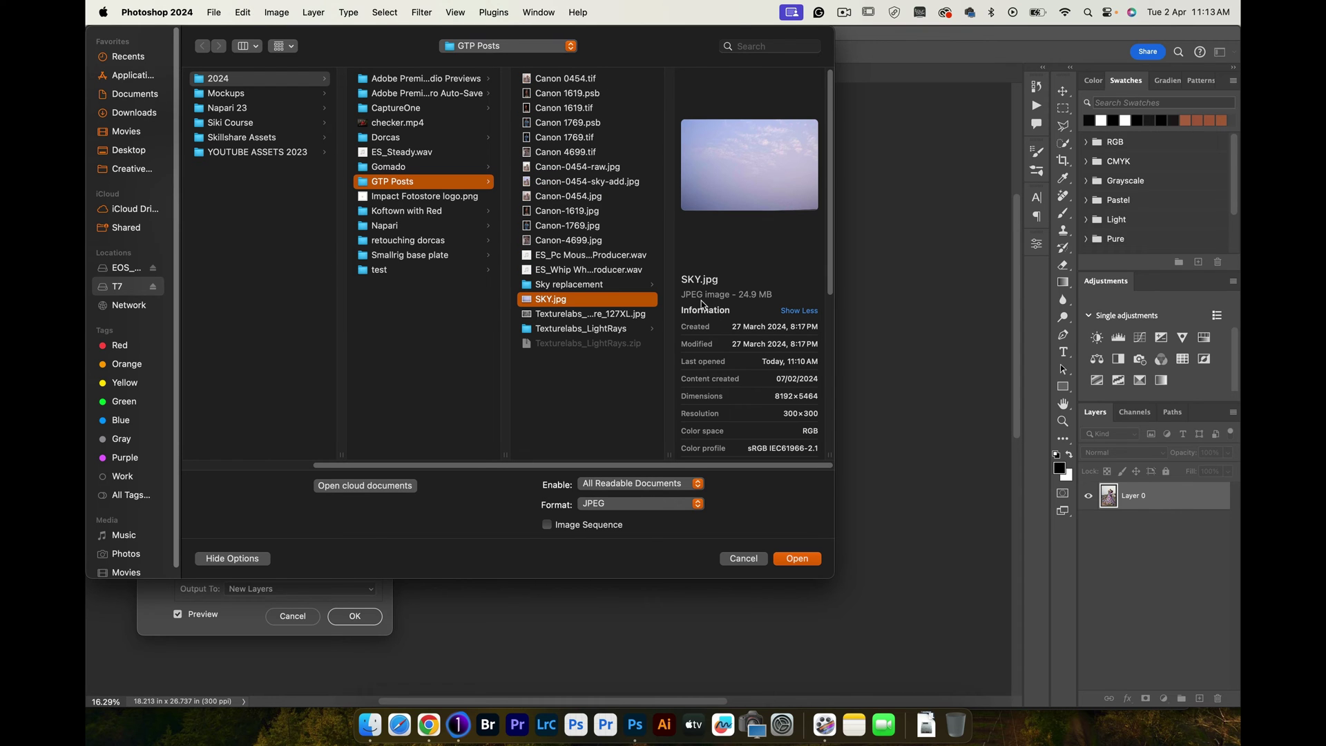
{"action": "left_click", "coordinate": [781, 559]}
{"action": "scroll", "coordinate": [230, 390], "scroll_direction": "down", "scroll_amount": 10}
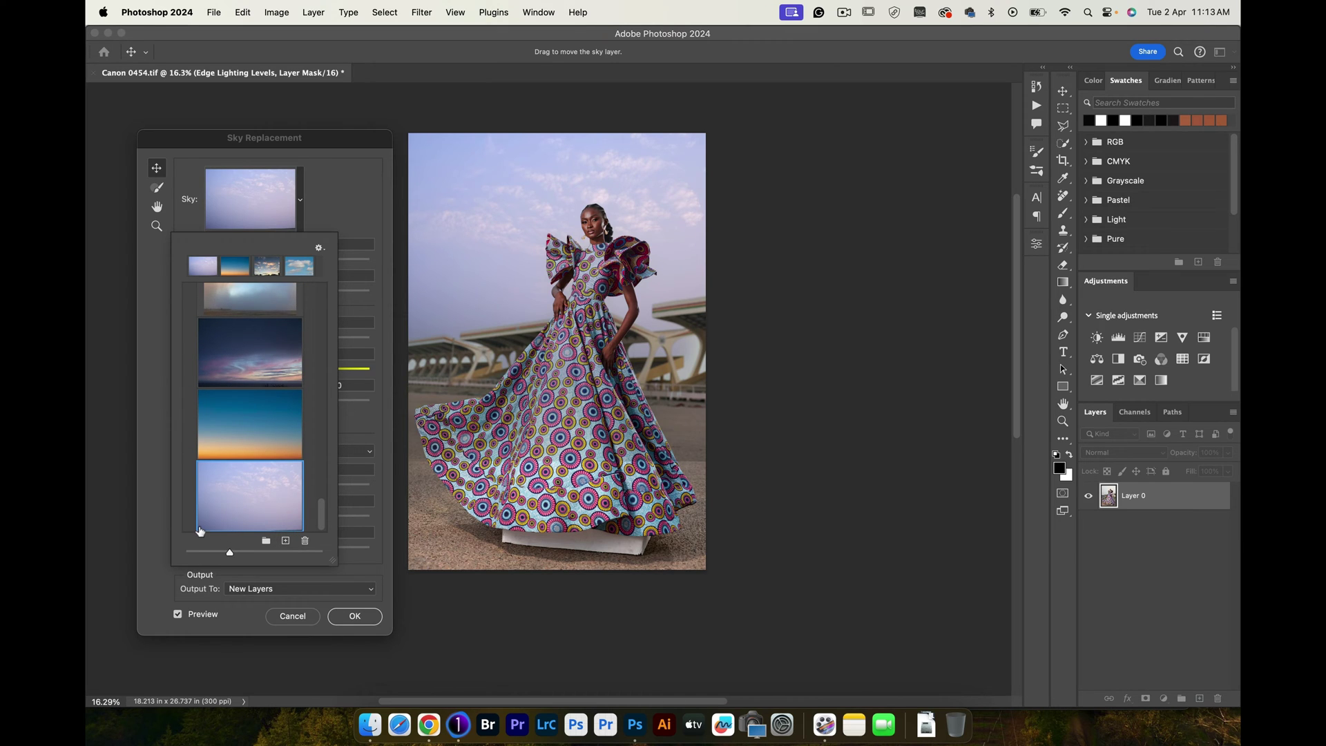
{"action": "left_click", "coordinate": [346, 197]}
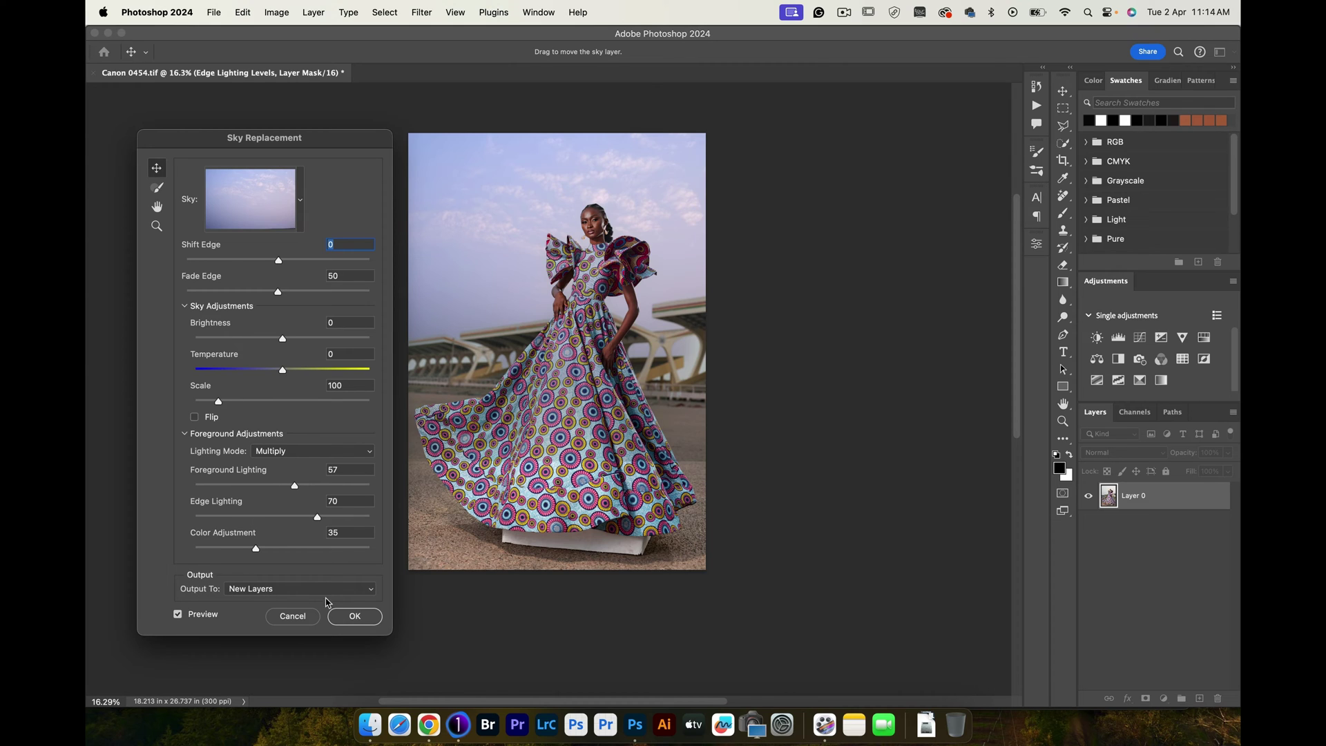
{"action": "left_click", "coordinate": [355, 616]}
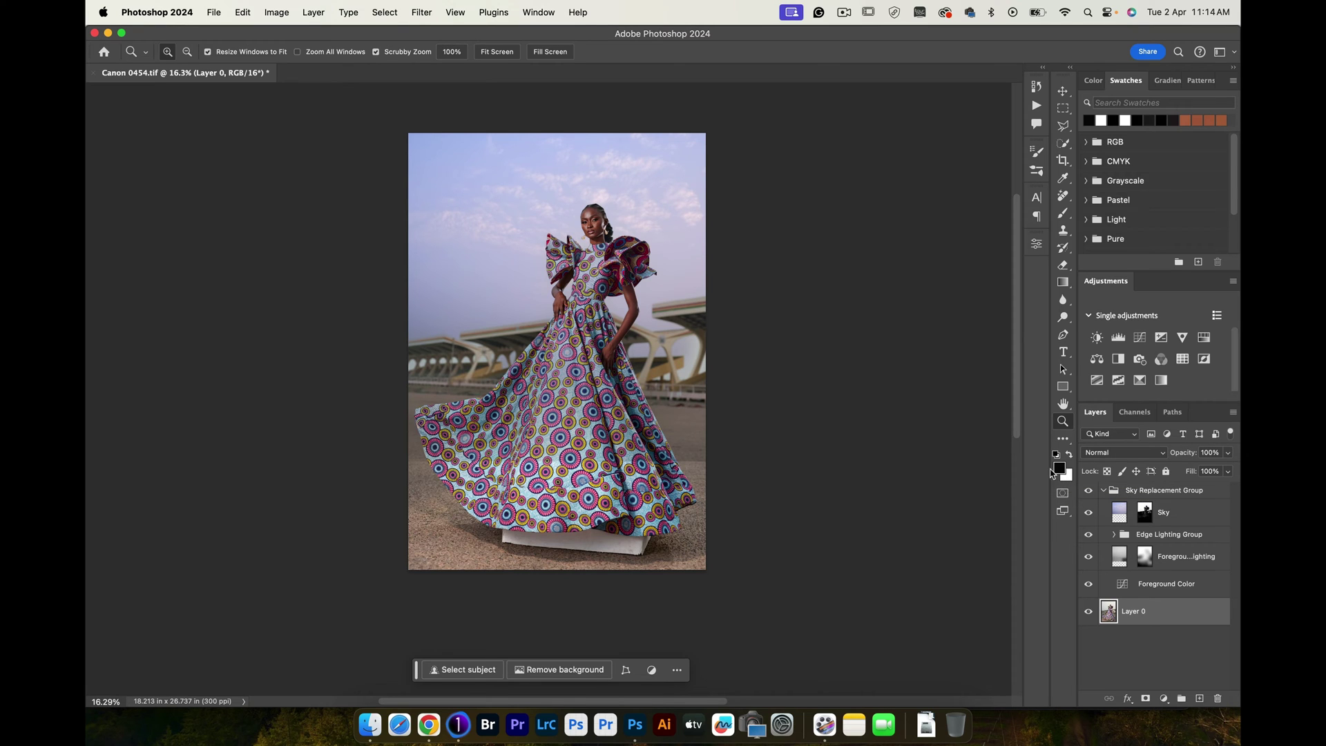
Compare the original and purple sky by toggling the Sky Replacement Group, then collapse it
{"action": "left_click", "coordinate": [1089, 492]}
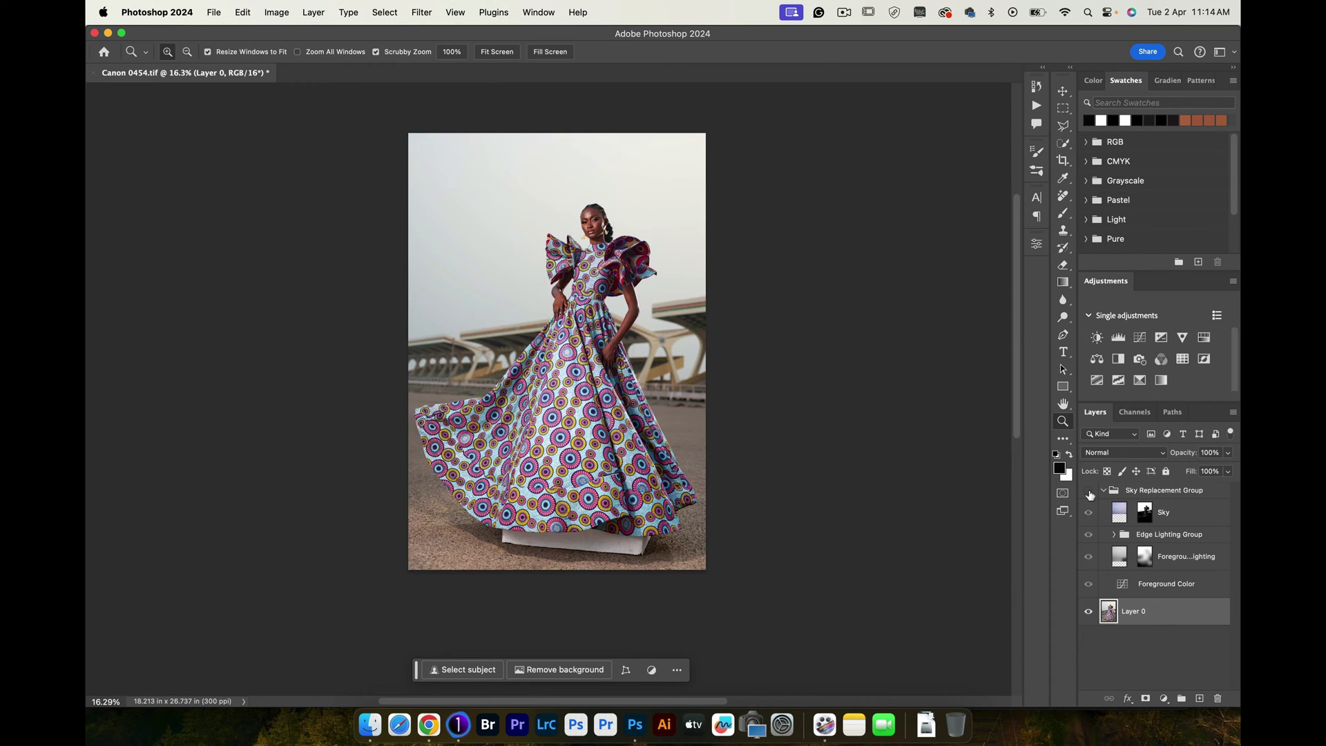
{"action": "left_click", "coordinate": [1089, 493]}
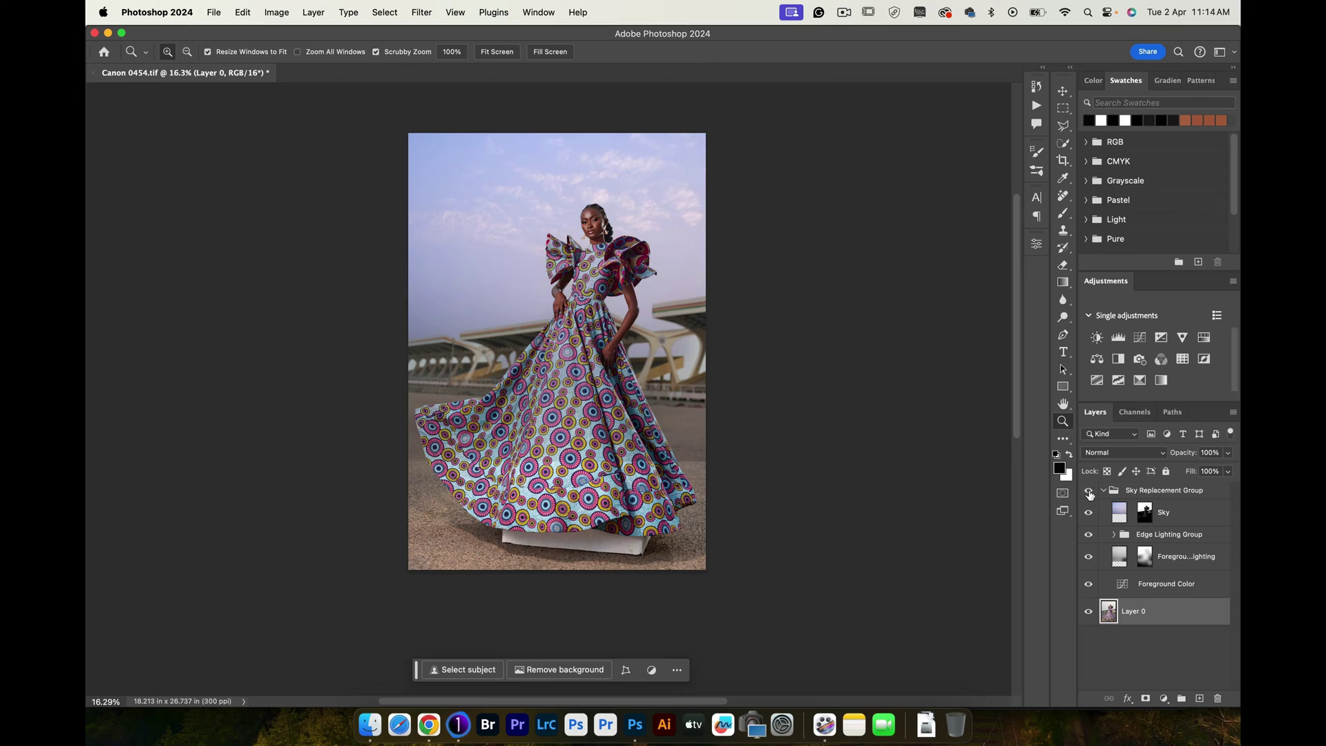
{"action": "left_click_drag", "start_coordinate": [577, 295], "coordinate": [613, 309]}
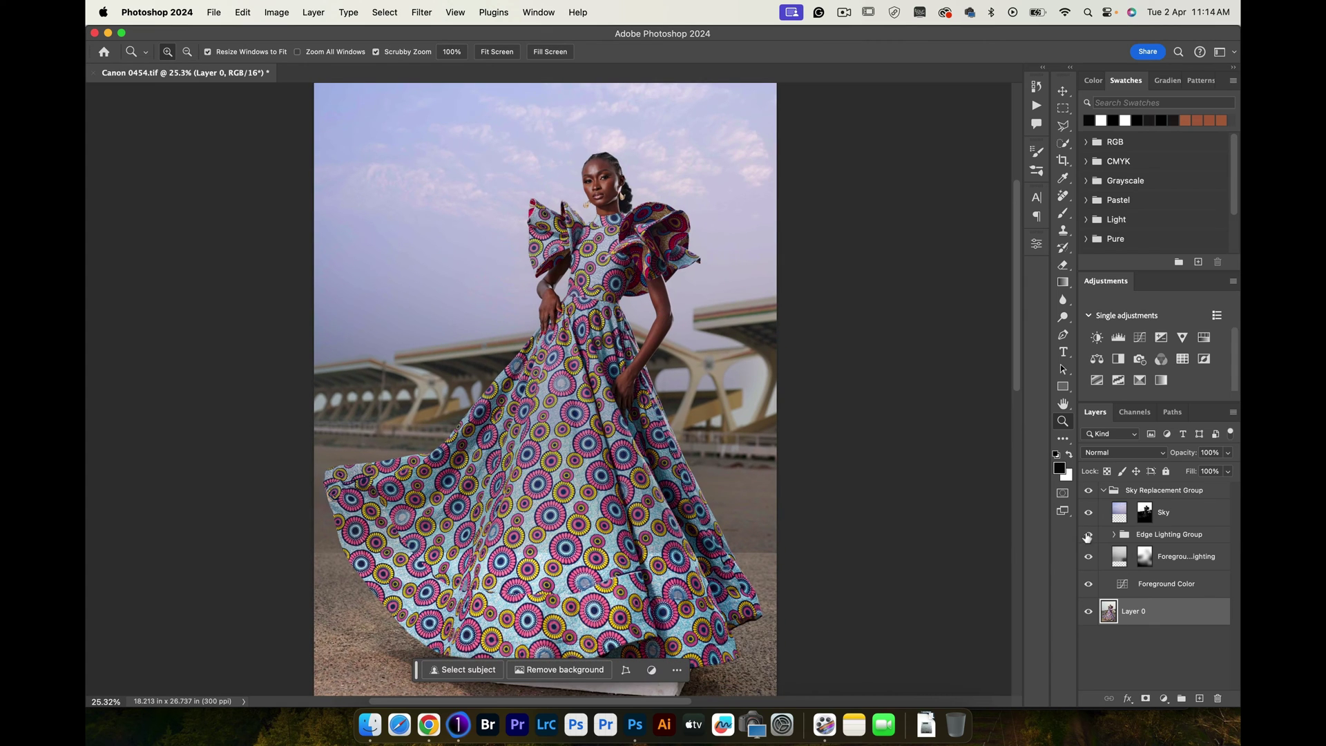
{"action": "left_click", "coordinate": [1088, 492]}
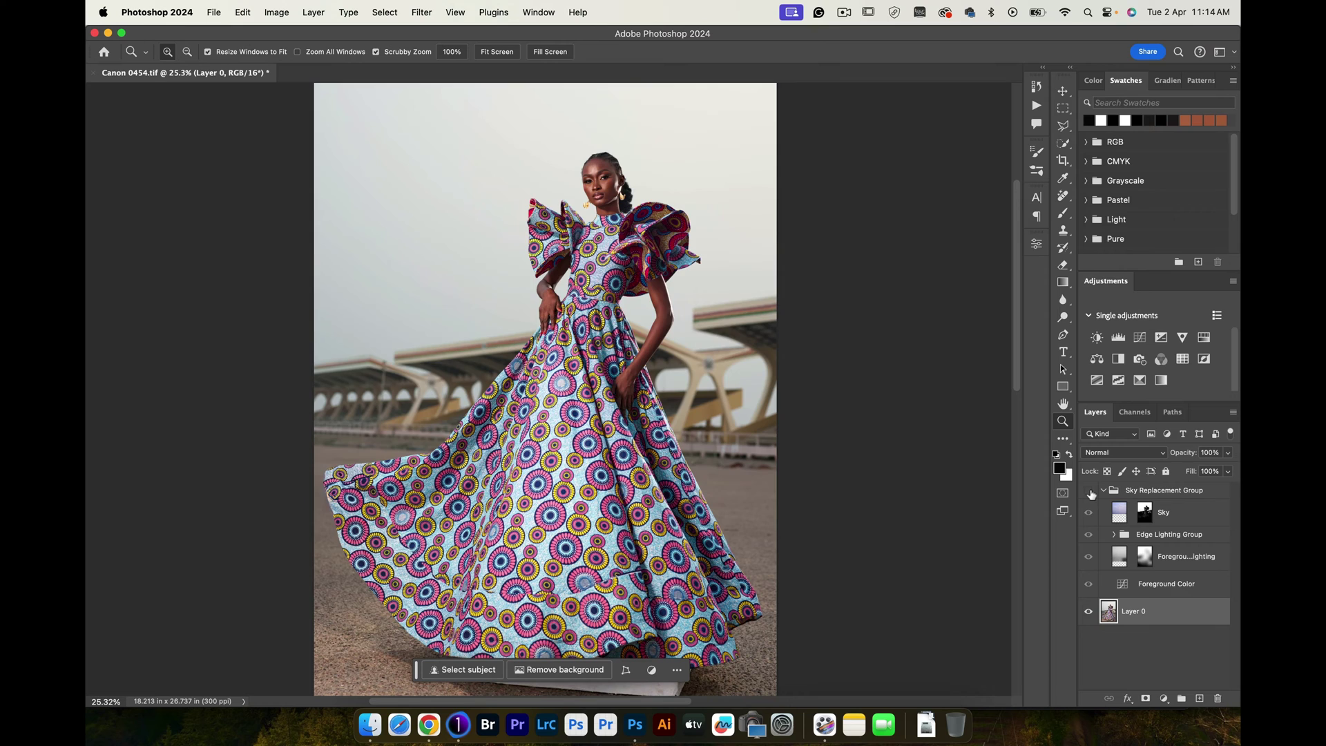
{"action": "left_click", "coordinate": [1089, 492]}
{"action": "left_click", "coordinate": [1090, 492]}
{"action": "left_click", "coordinate": [1089, 492]}
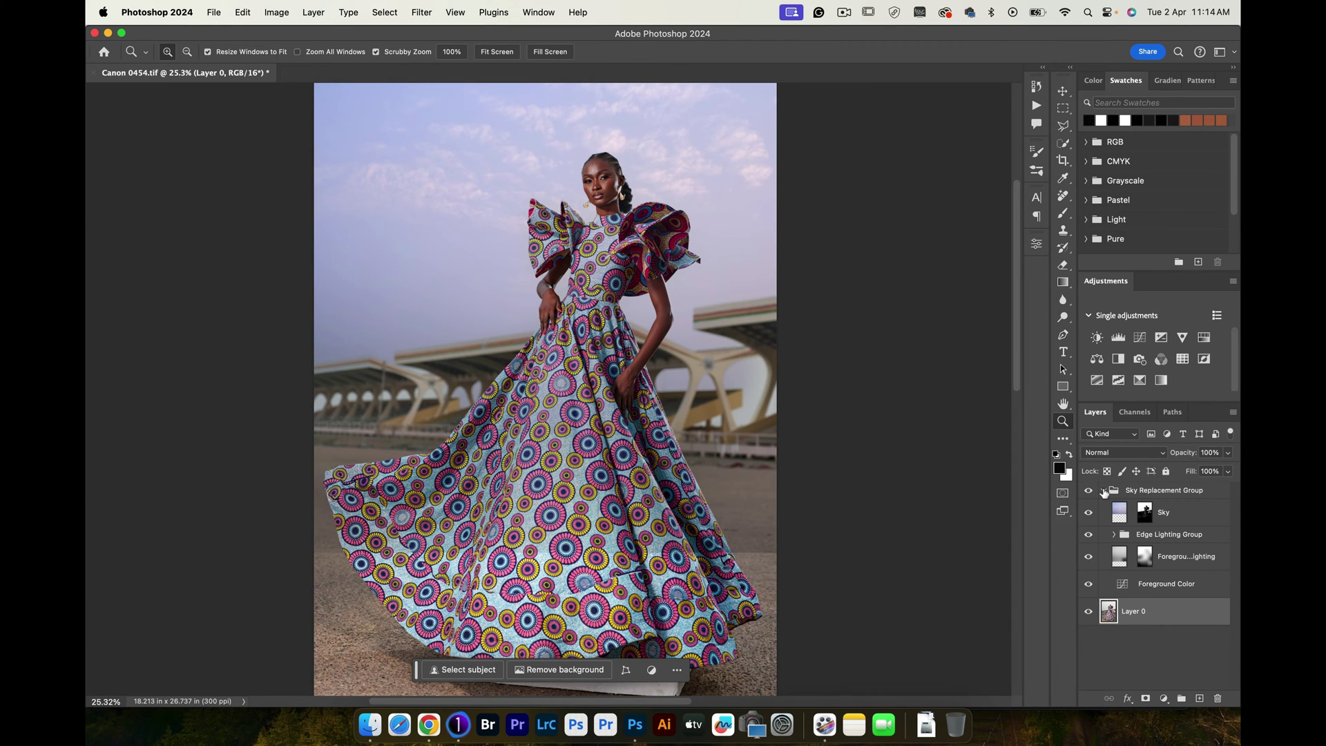
{"action": "left_click", "coordinate": [1103, 491]}
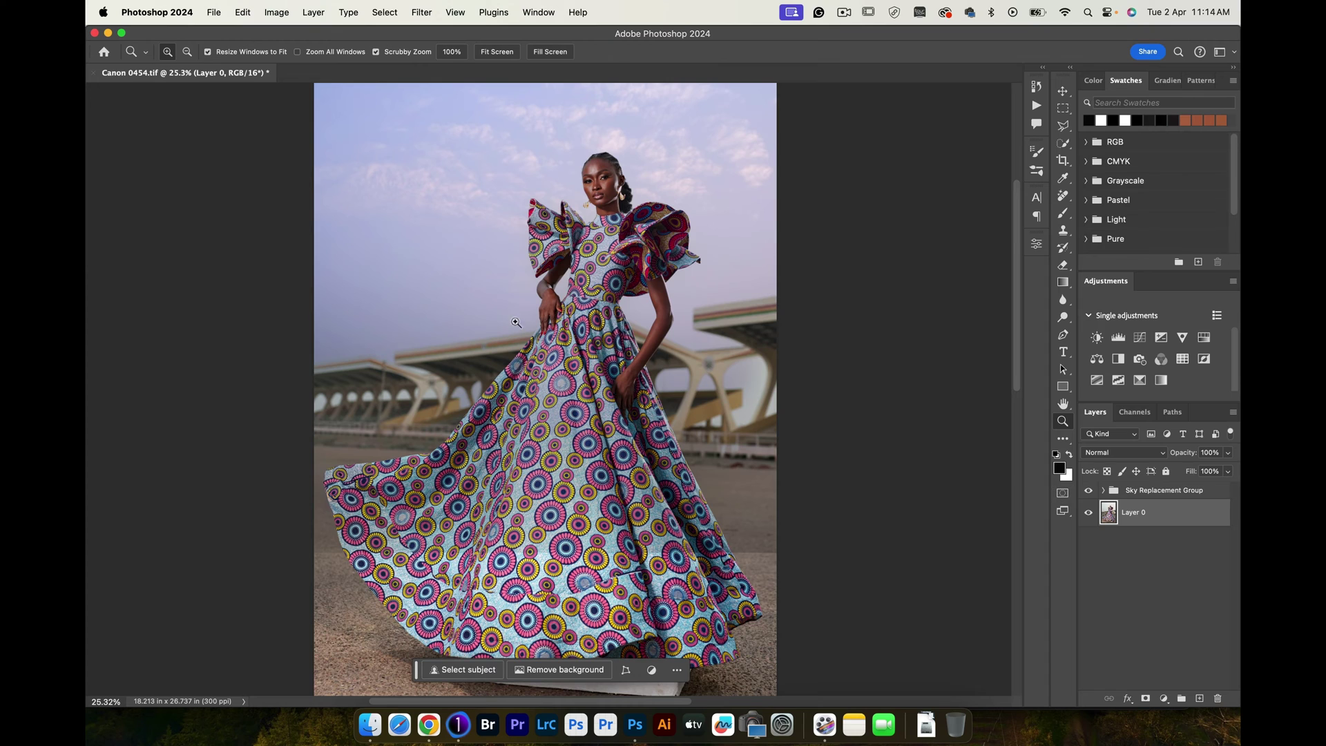
{"action": "scroll", "coordinate": [516, 323], "scroll_direction": "up", "scroll_amount": 2}
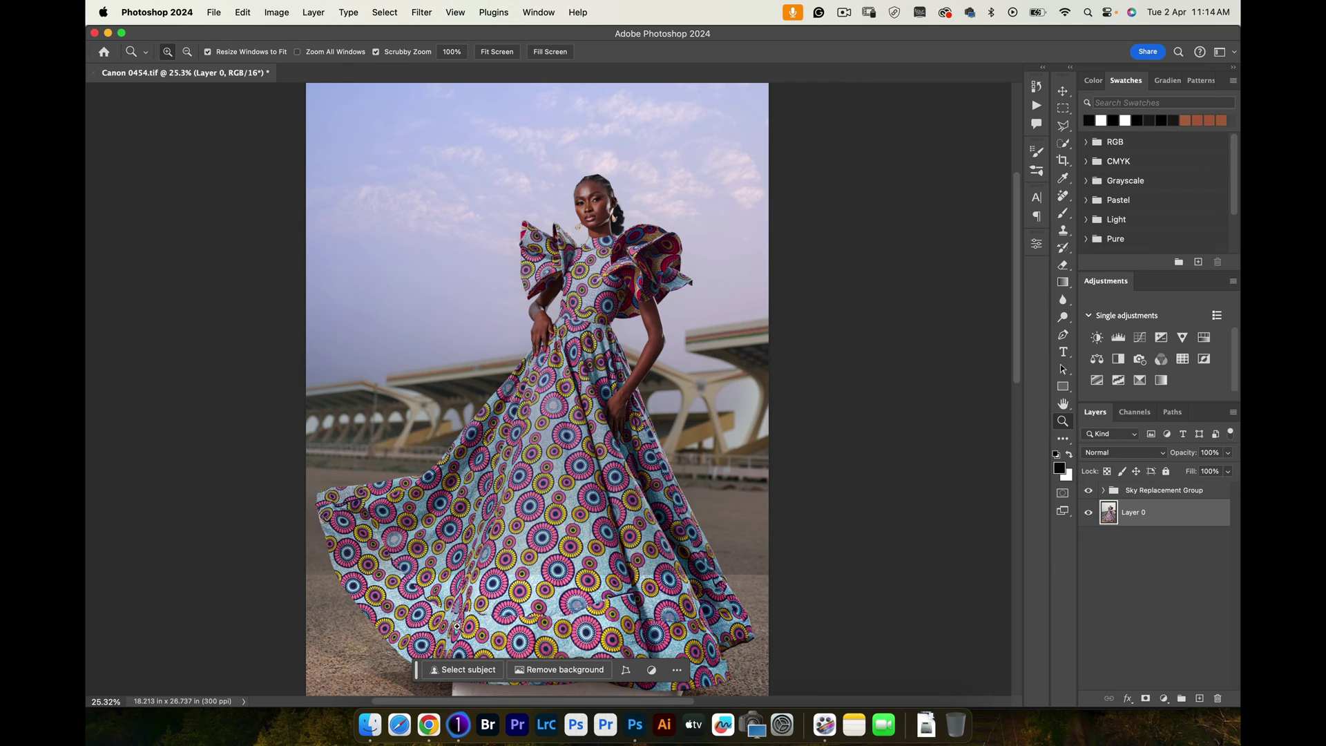
Select the model with Select Subject and add it as a mask on Sky Replacement Group
{"action": "left_click", "coordinate": [445, 675]}
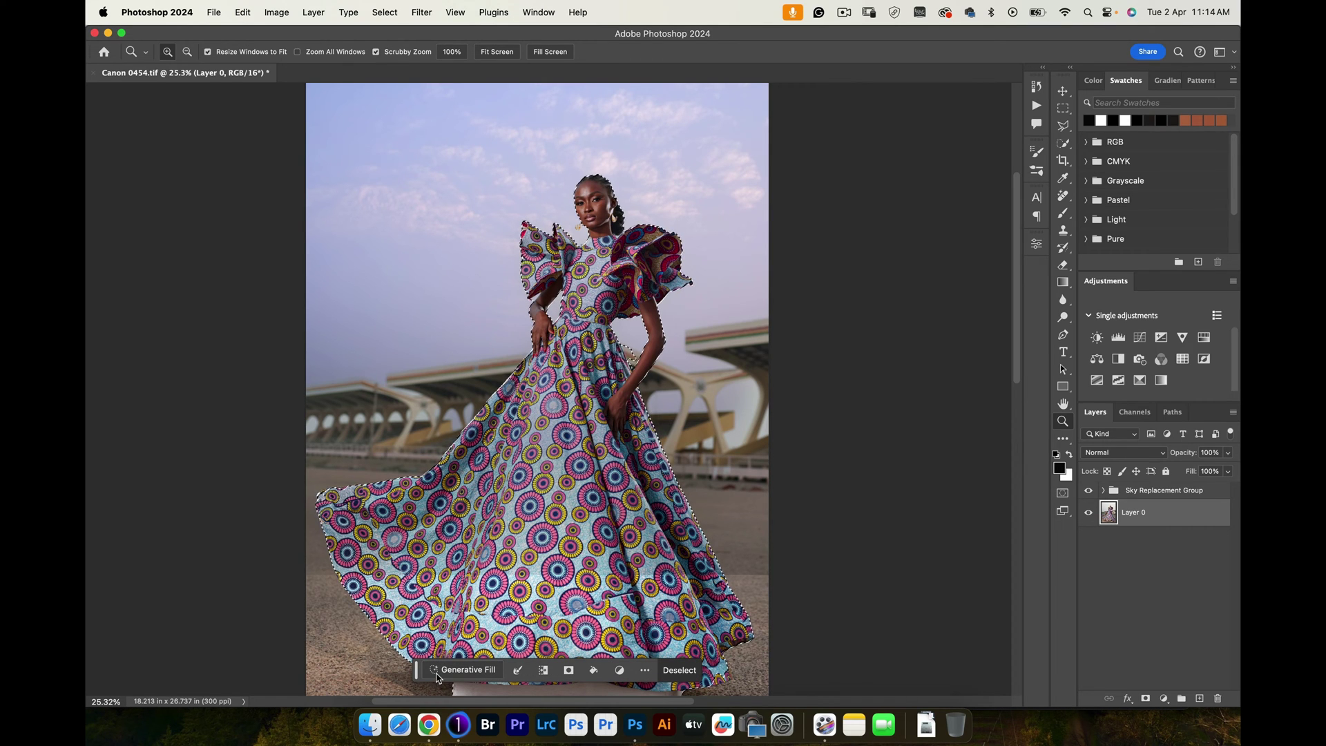
{"action": "left_click", "coordinate": [1150, 490]}
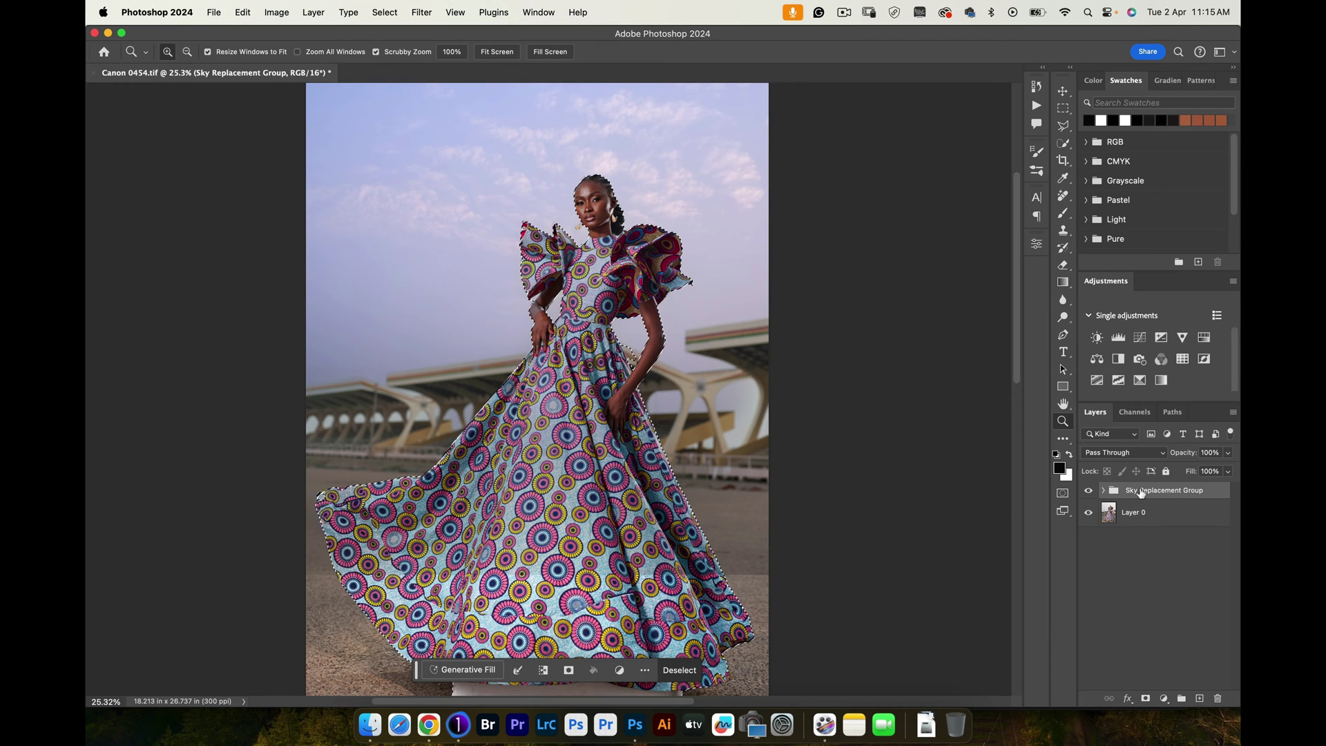
{"action": "left_click", "coordinate": [1145, 697]}
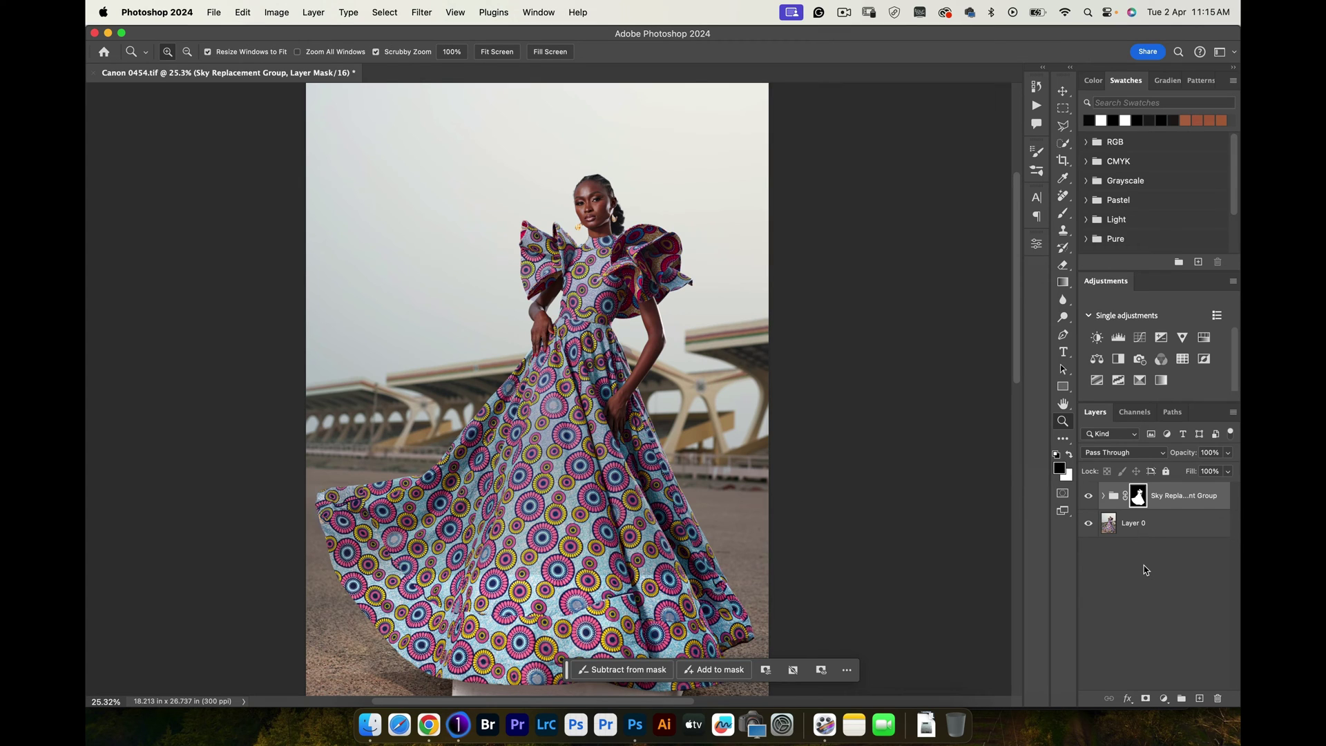
Invert the Sky Replacement Group's mask with Cmd+I so only the model is masked out
{"action": "left_click", "coordinate": [1089, 497]}
{"action": "left_click", "coordinate": [1089, 497]}
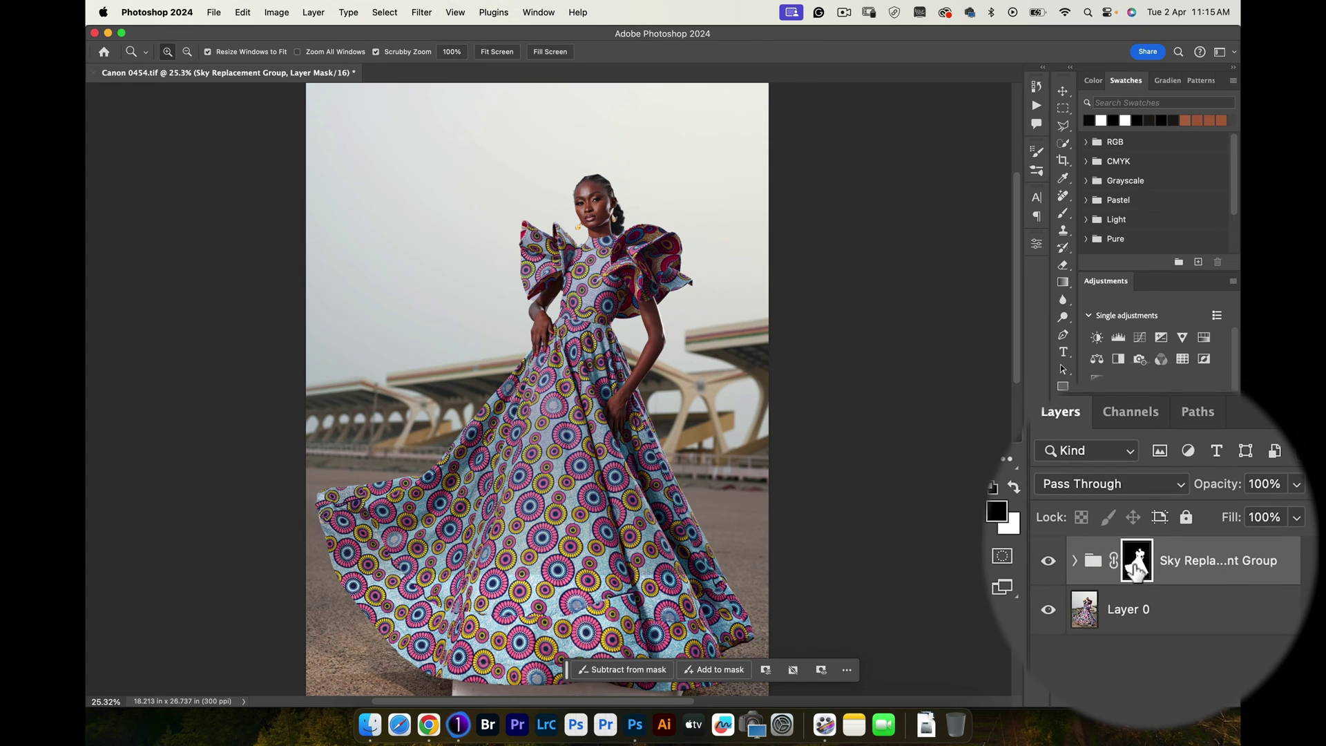
{"action": "key", "text": "super+i"}
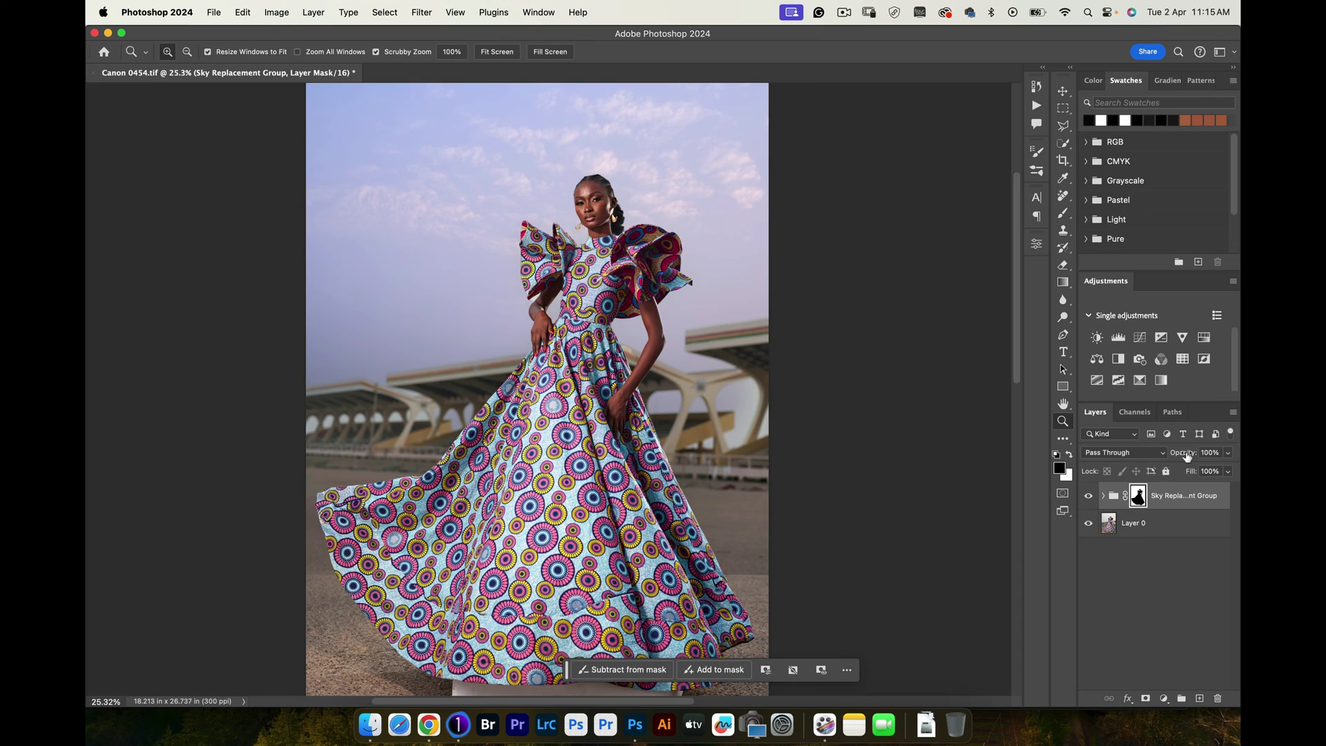
Set the Sky Replacement Group's opacity to 77% and enlarge the brush beyond 1000 px
{"action": "left_click_drag", "start_coordinate": [1183, 456], "coordinate": [1168, 457]}
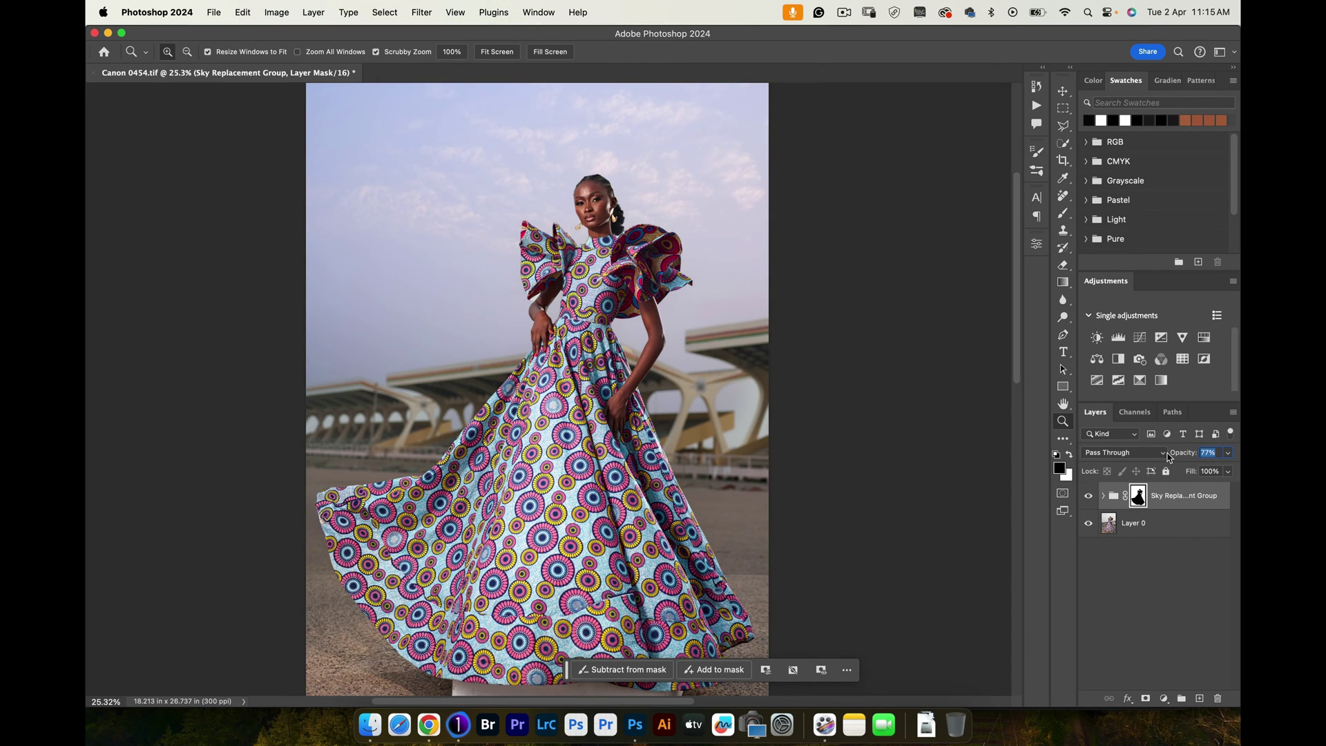
{"action": "key", "text": "b"}
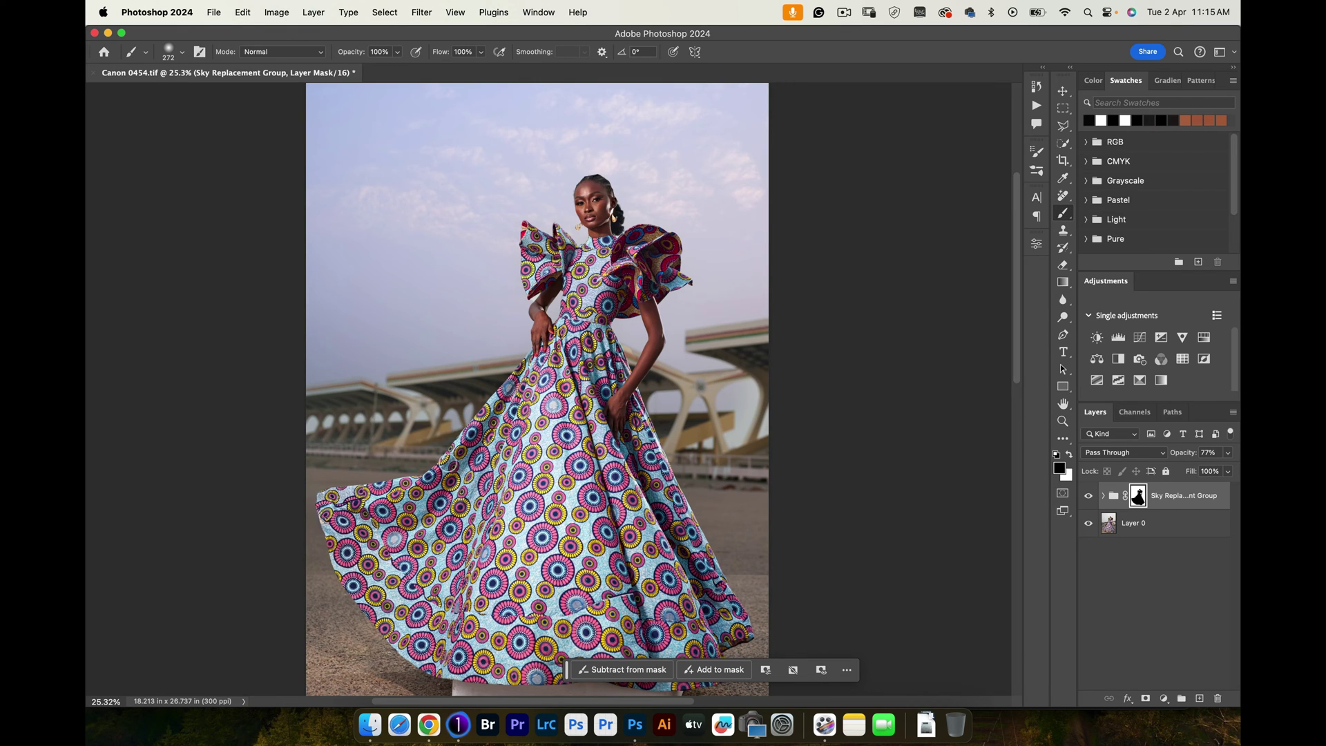
{"action": "mouse_move", "coordinate": [448, 459]}
{"action": "left_mouse_down"}
{"action": "mouse_move", "coordinate": [522, 476]}
{"action": "mouse_move", "coordinate": [511, 367]}
{"action": "left_mouse_up"}
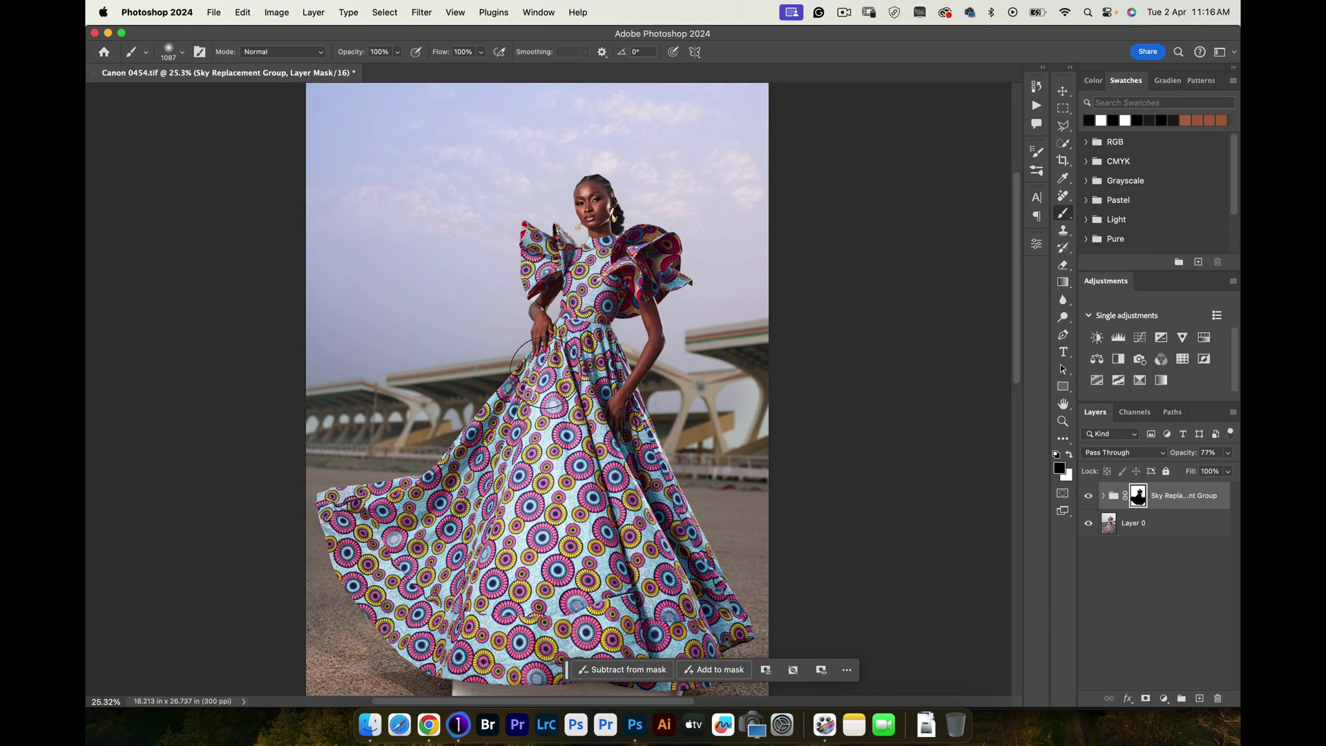
{"action": "left_click", "coordinate": [1087, 503]}
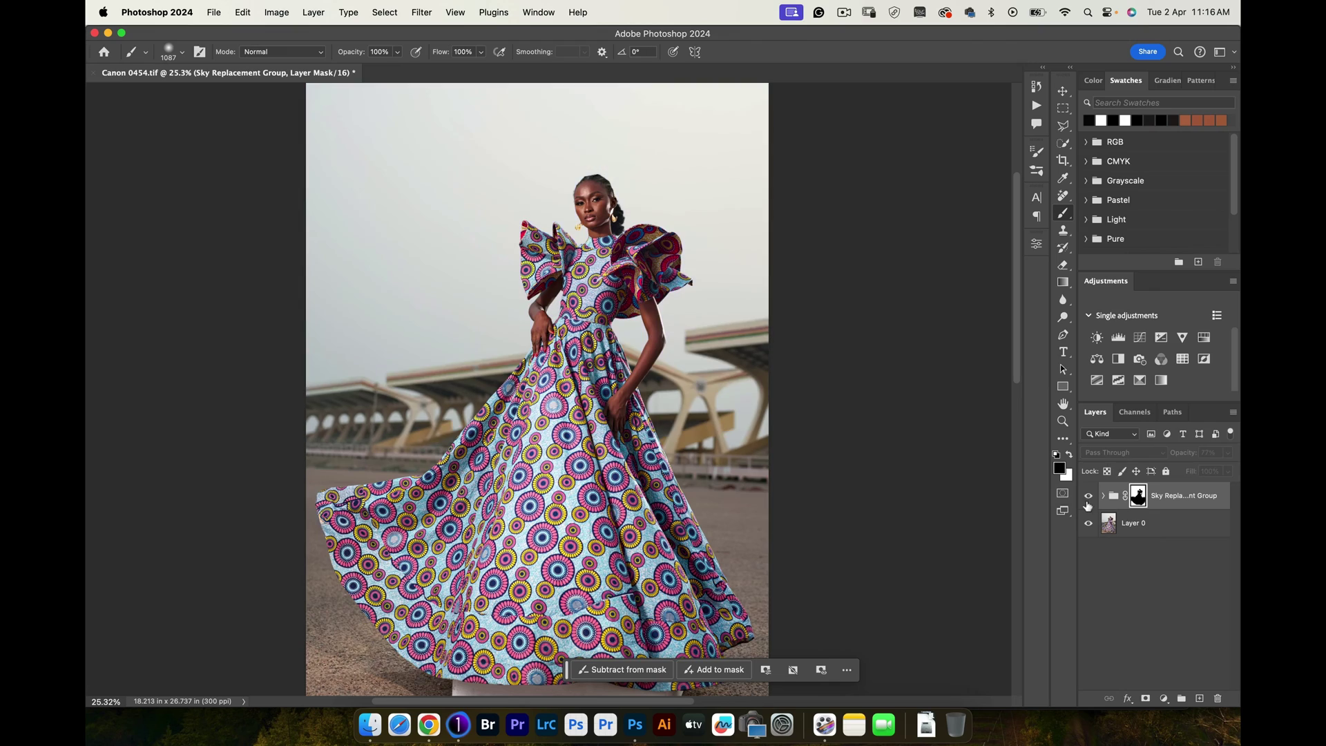
{"action": "left_click", "coordinate": [1087, 502]}
Zoom to the earring, paint its lower edge on the mask with a 14 px brush, then fit on screen
{"action": "key", "text": "z"}
{"action": "left_click_drag", "start_coordinate": [578, 221], "coordinate": [693, 217]}
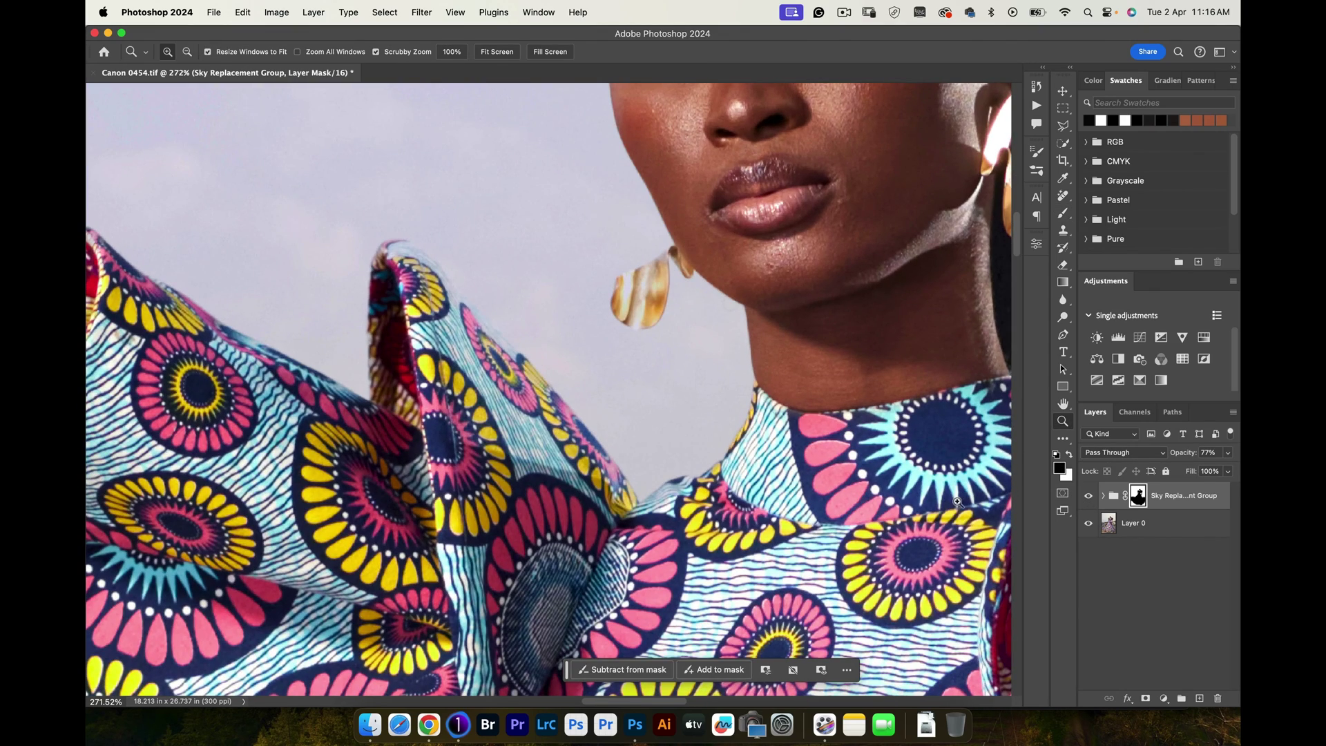
{"action": "key", "text": "b"}
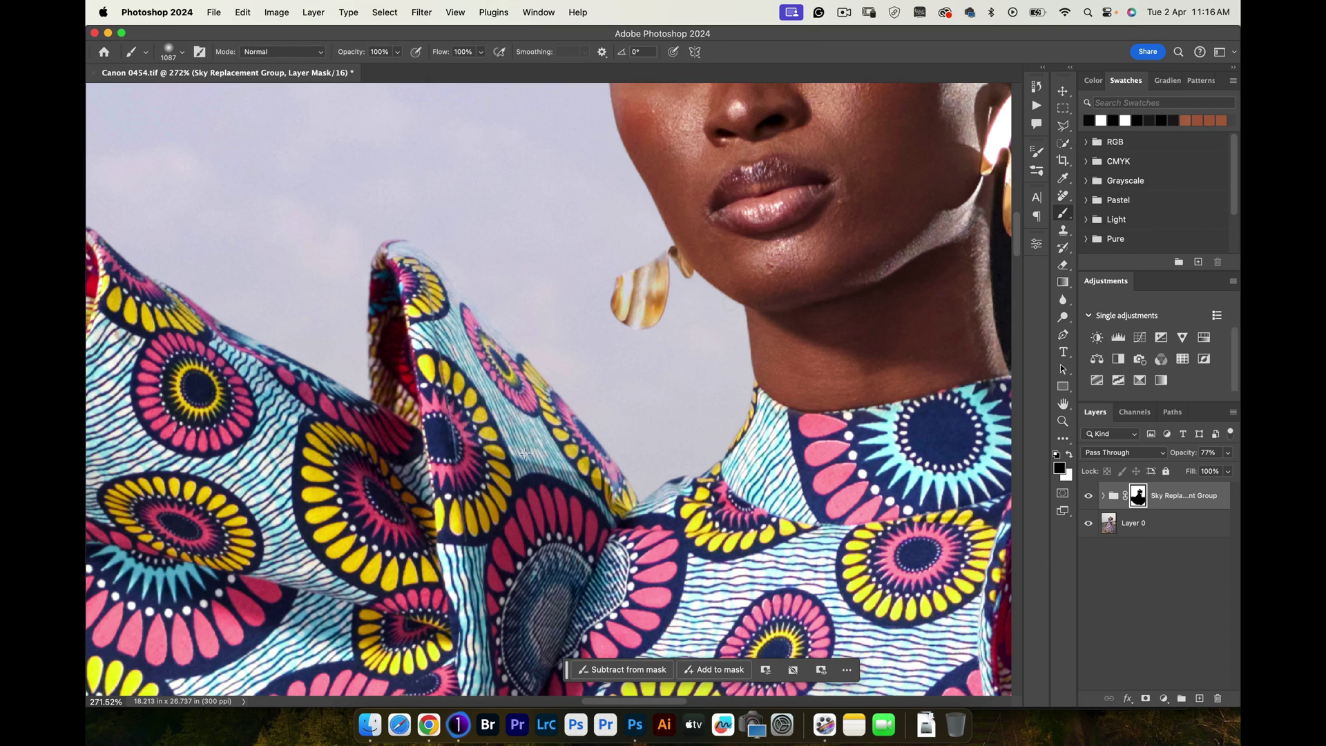
{"action": "mouse_move", "coordinate": [533, 454]}
{"action": "left_mouse_down"}
{"action": "mouse_move", "coordinate": [556, 387]}
{"action": "mouse_move", "coordinate": [591, 385]}
{"action": "mouse_move", "coordinate": [497, 423]}
{"action": "mouse_move", "coordinate": [483, 415]}
{"action": "left_mouse_up"}
{"action": "left_click", "coordinate": [1088, 495]}
{"action": "left_click", "coordinate": [1088, 495]}
{"action": "left_click_drag", "start_coordinate": [644, 281], "coordinate": [634, 286]}
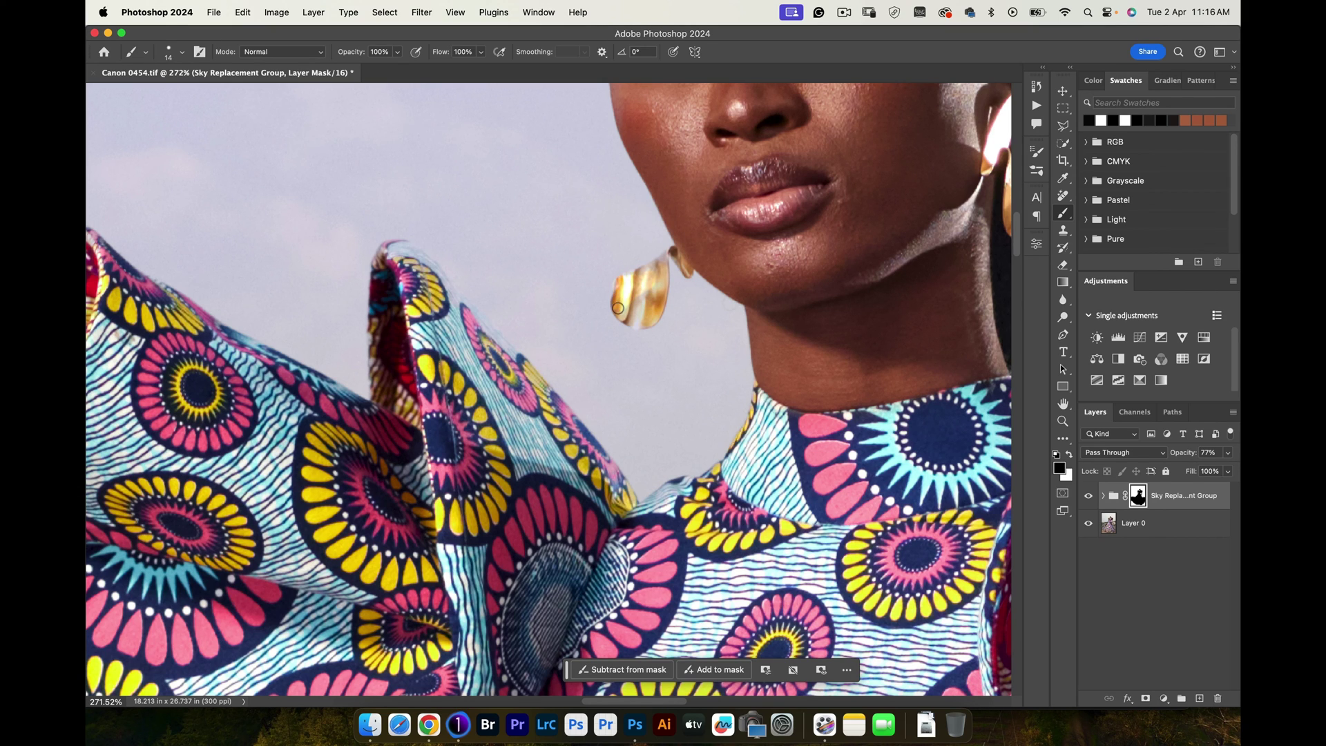
{"action": "mouse_move", "coordinate": [618, 308]}
{"action": "left_mouse_down"}
{"action": "mouse_move", "coordinate": [651, 315]}
{"action": "mouse_move", "coordinate": [658, 275]}
{"action": "mouse_move", "coordinate": [631, 299]}
{"action": "mouse_move", "coordinate": [642, 277]}
{"action": "mouse_move", "coordinate": [626, 280]}
{"action": "mouse_move", "coordinate": [679, 255]}
{"action": "left_mouse_up"}
{"action": "key", "text": "z"}
{"action": "left_click", "coordinate": [508, 49]}
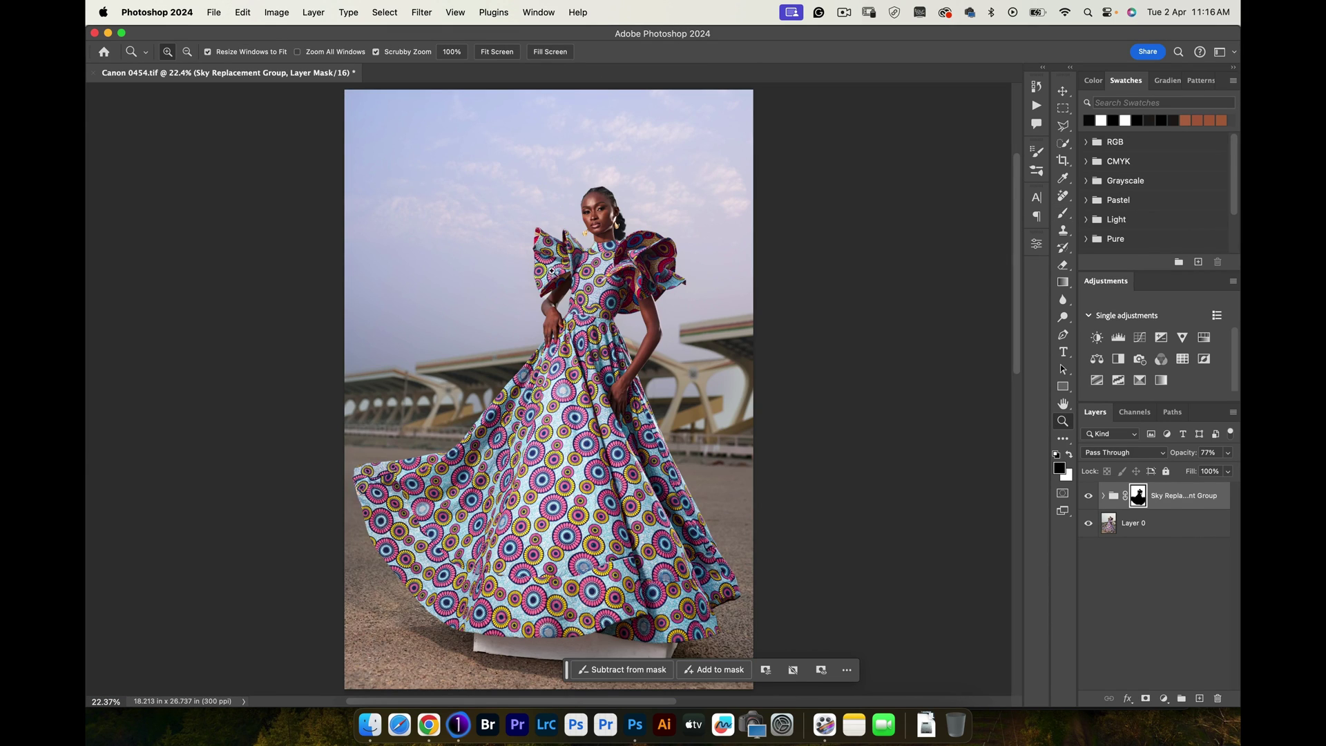